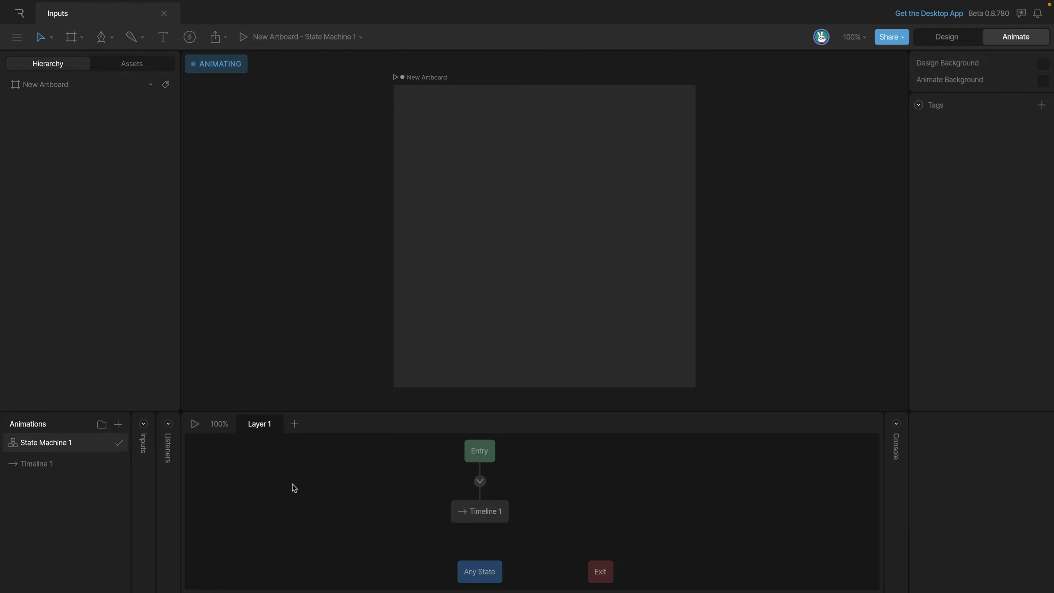
Add a number input to State Machine 1 and set its value to -43.1.
click(144, 425)
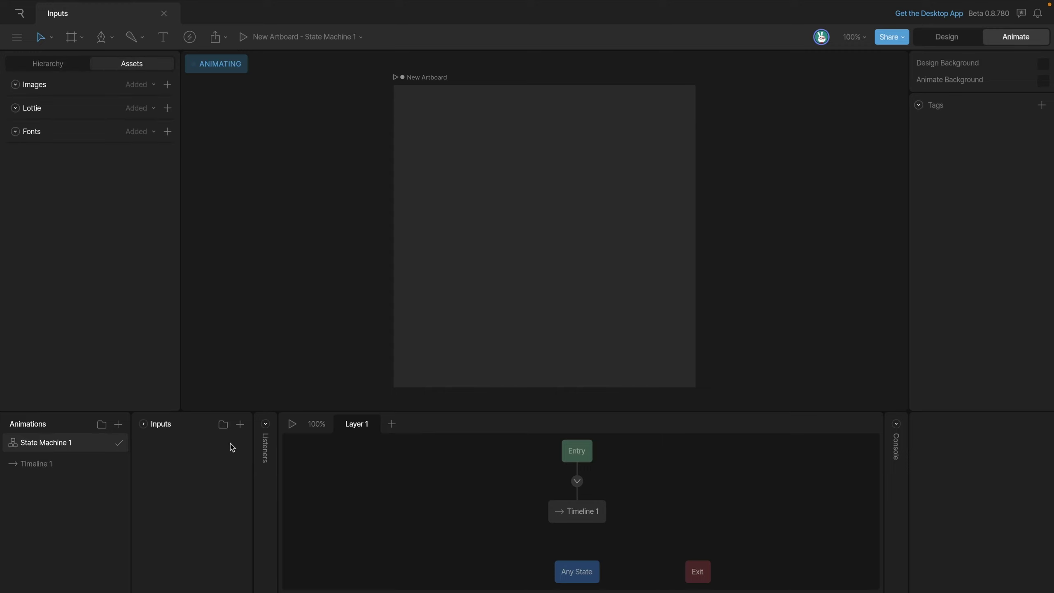
click(241, 424)
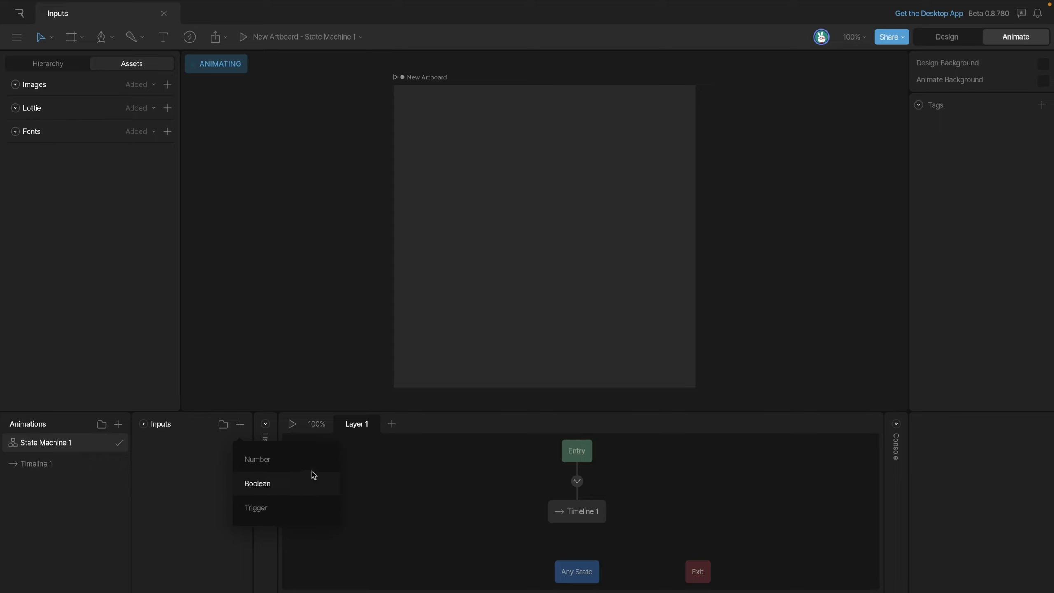
click(257, 459)
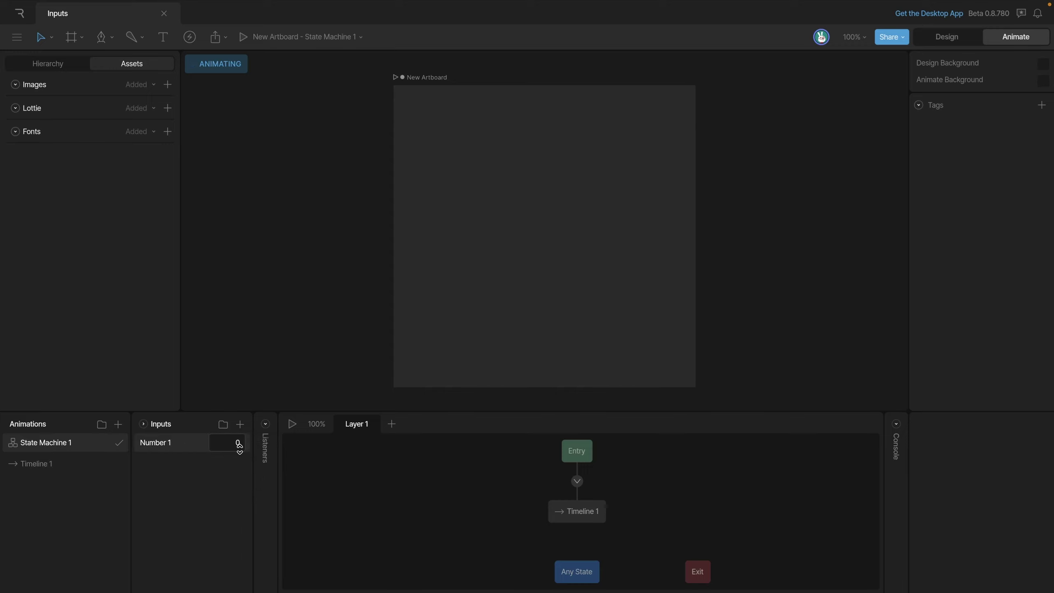
key(a)
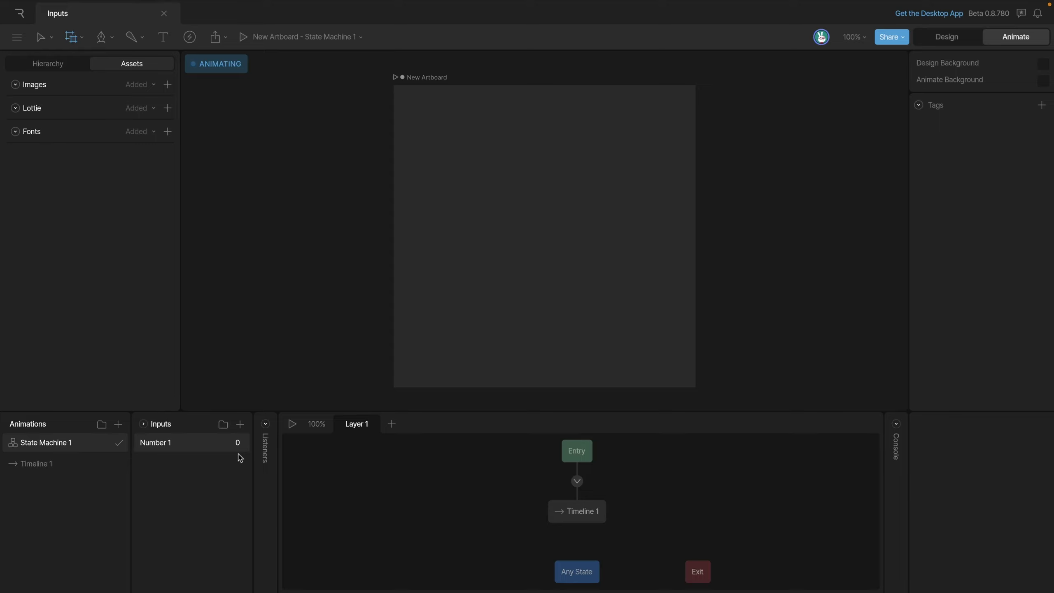
double_click(238, 450)
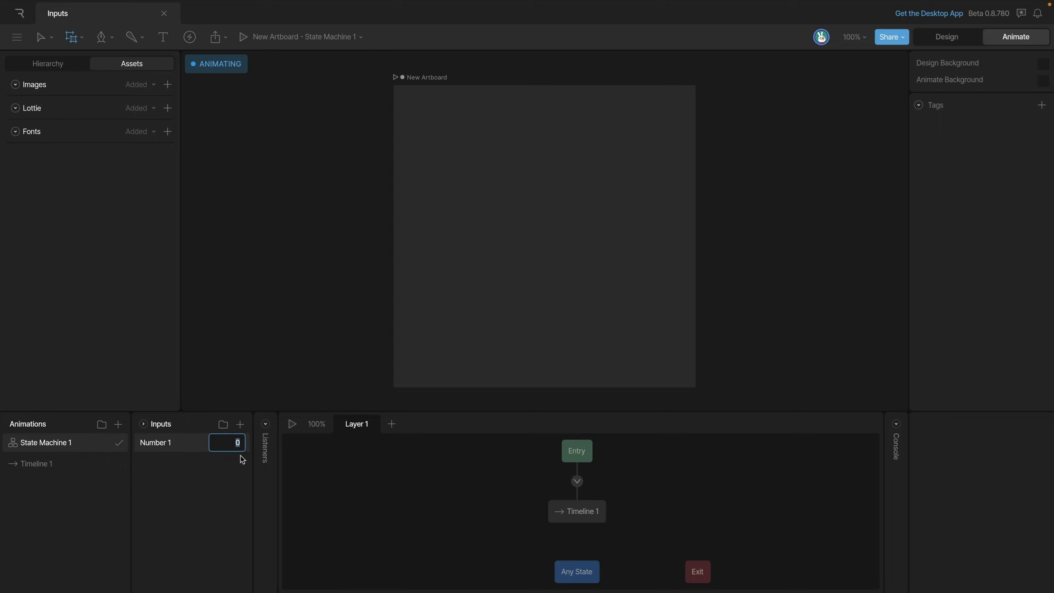
text(12)
key(Return)
drag(240, 450, 234, 488)
Rename the Number 1 input to Points.
double_click(157, 444)
text(Points)
key(Return)
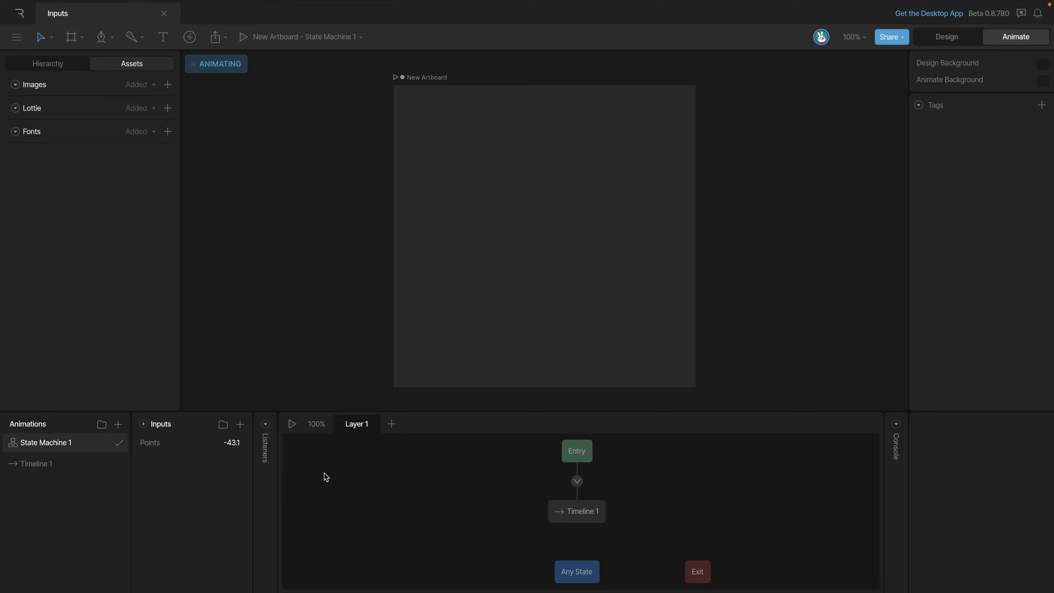
Add a Boolean 1 input to State Machine 1 alongside Points.
click(240, 426)
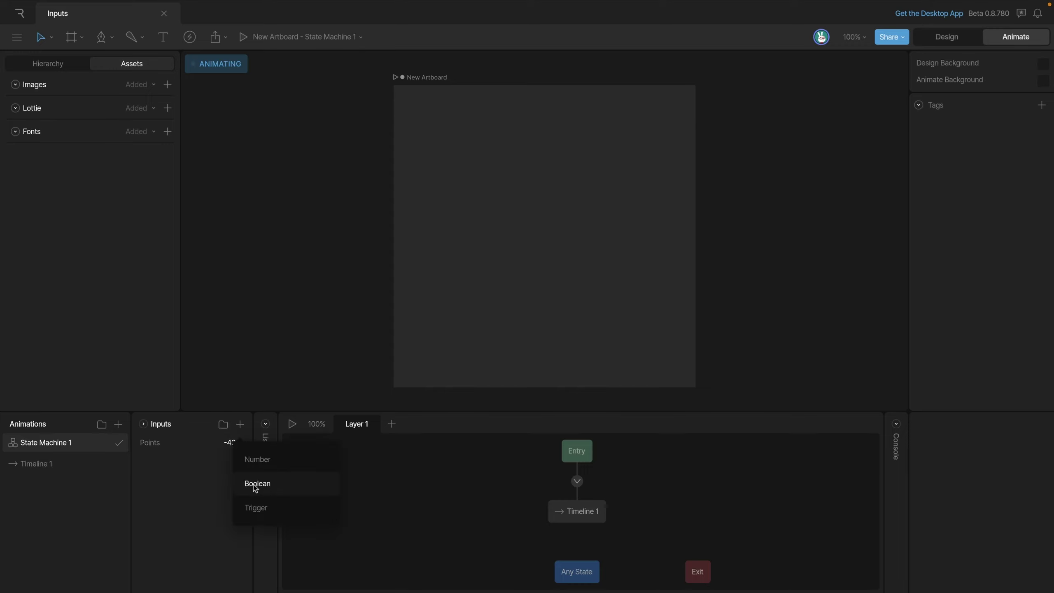
click(275, 489)
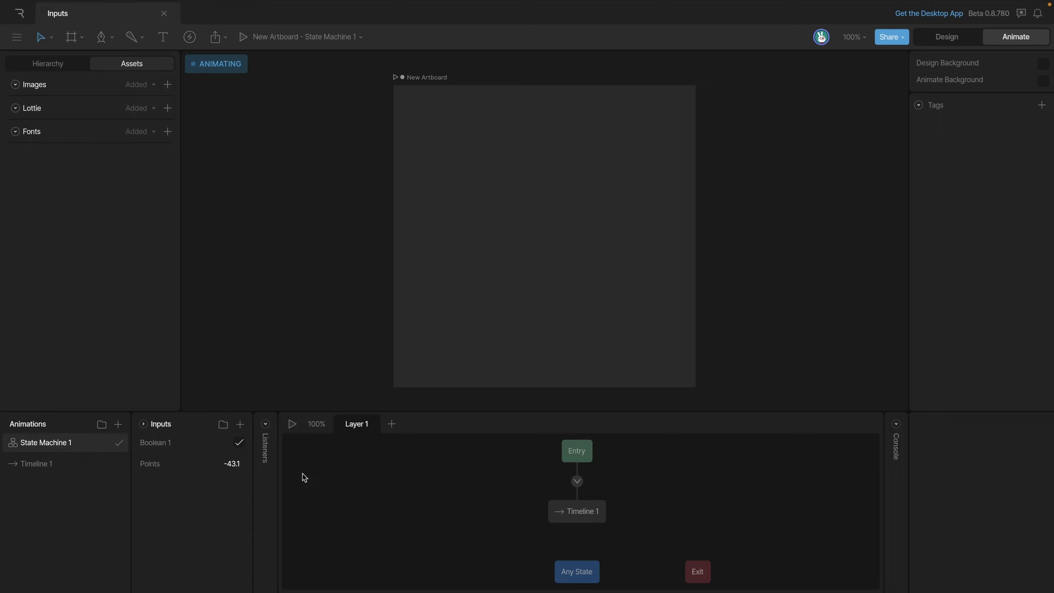
Add a Trigger 1 input and fire it once.
click(240, 424)
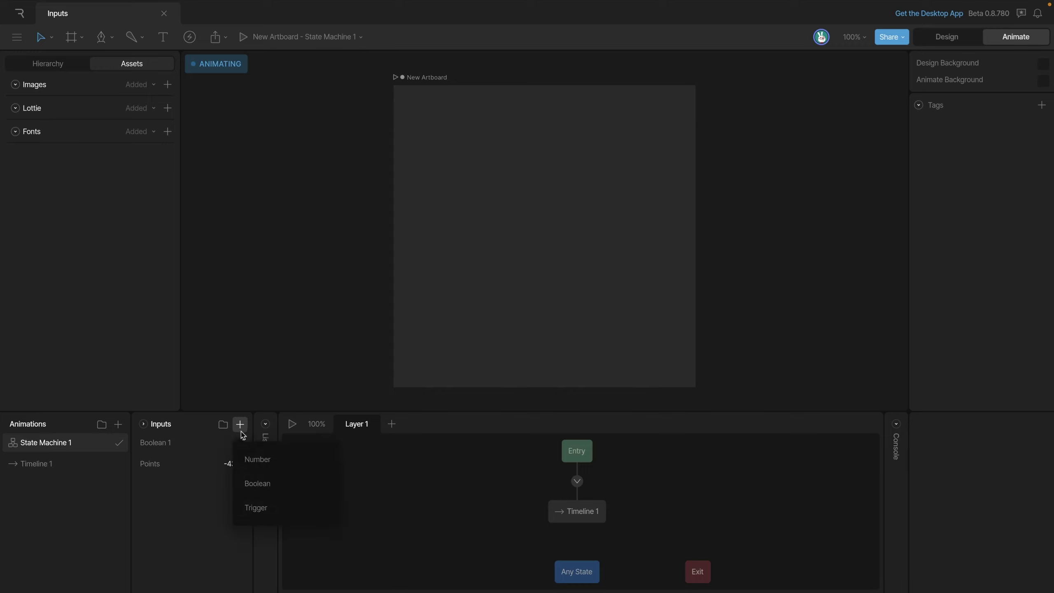
click(266, 510)
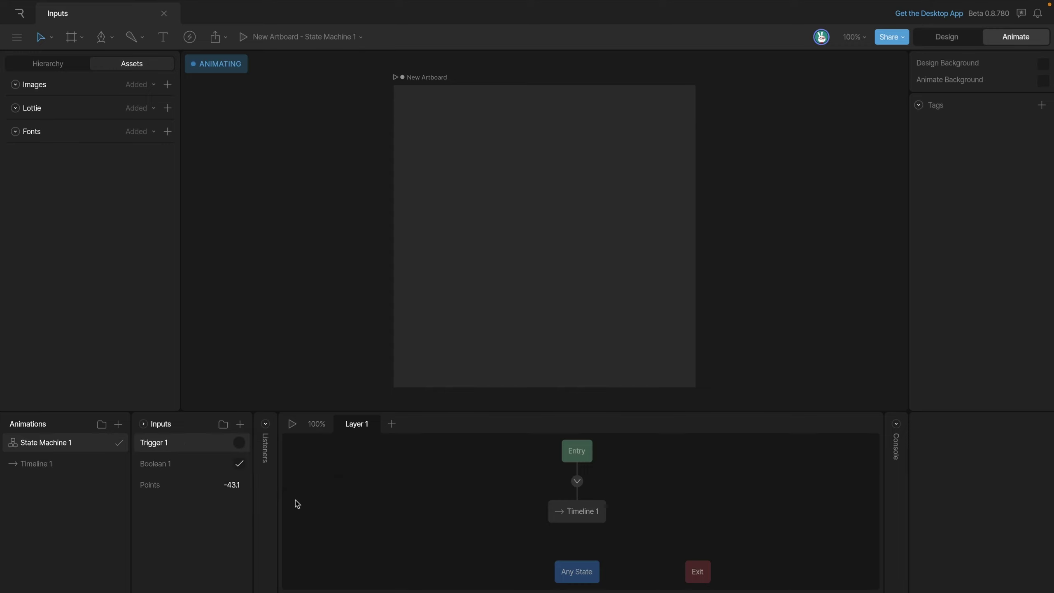
click(239, 444)
Move Trigger 1 below Points and Boolean 1 to the bottom, then delete Trigger 1 and Boolean 1.
drag(158, 447, 155, 499)
drag(160, 449, 160, 500)
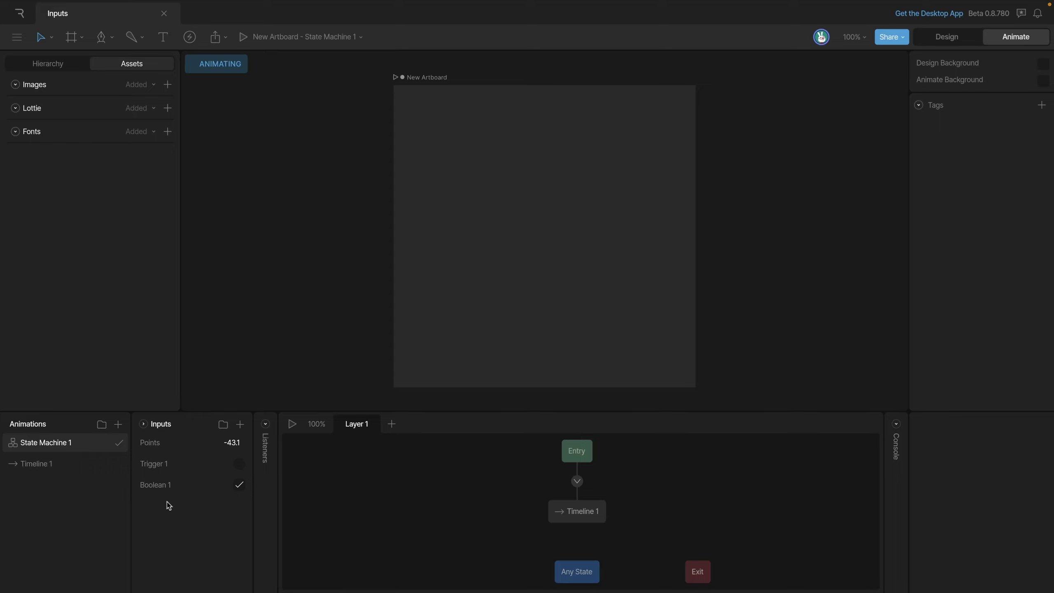
right_click(167, 470)
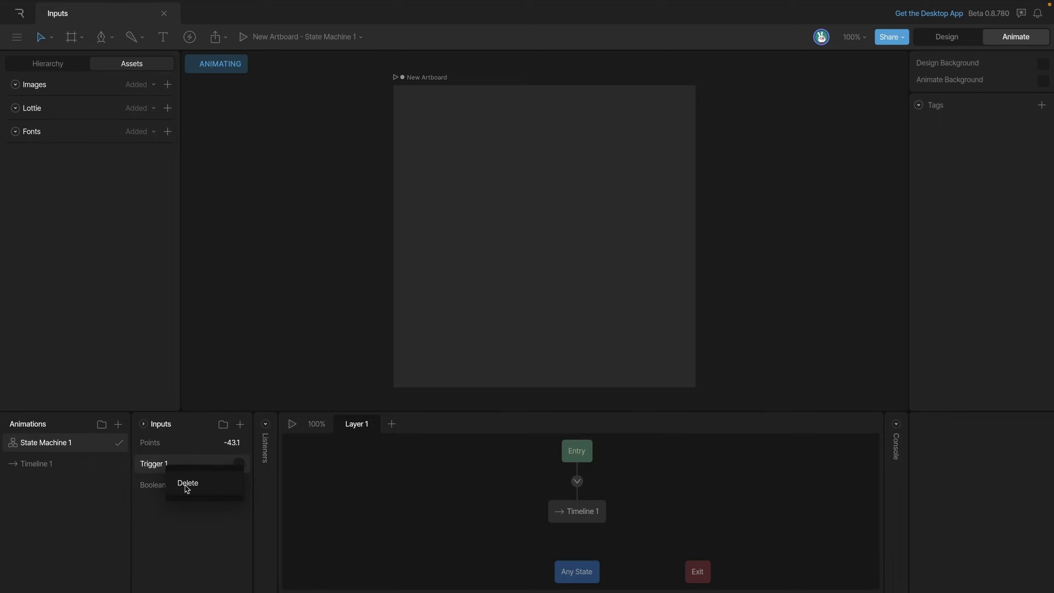
click(201, 489)
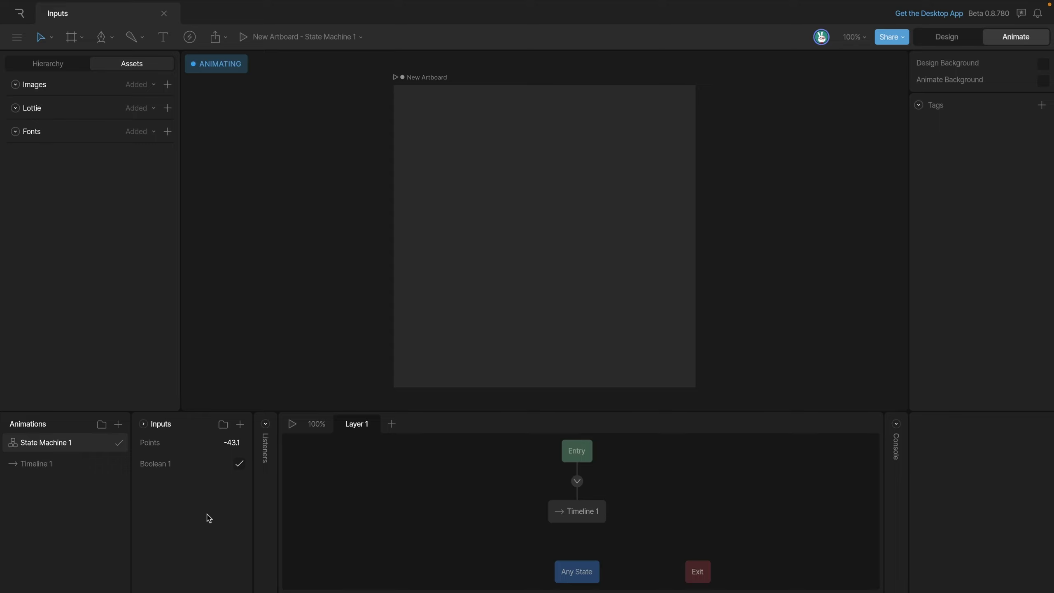
key(alt)
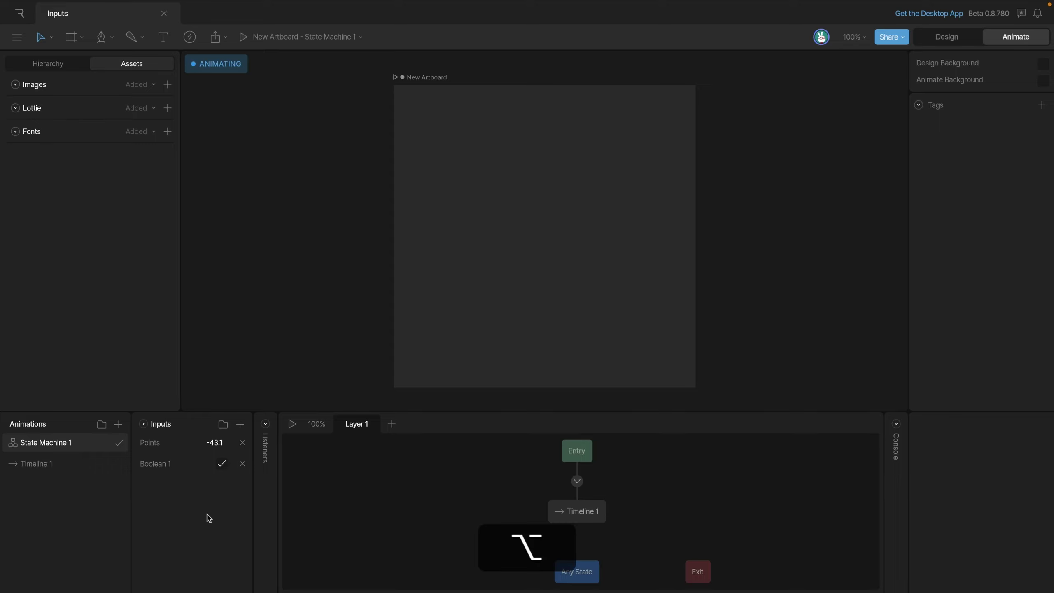
click(243, 462)
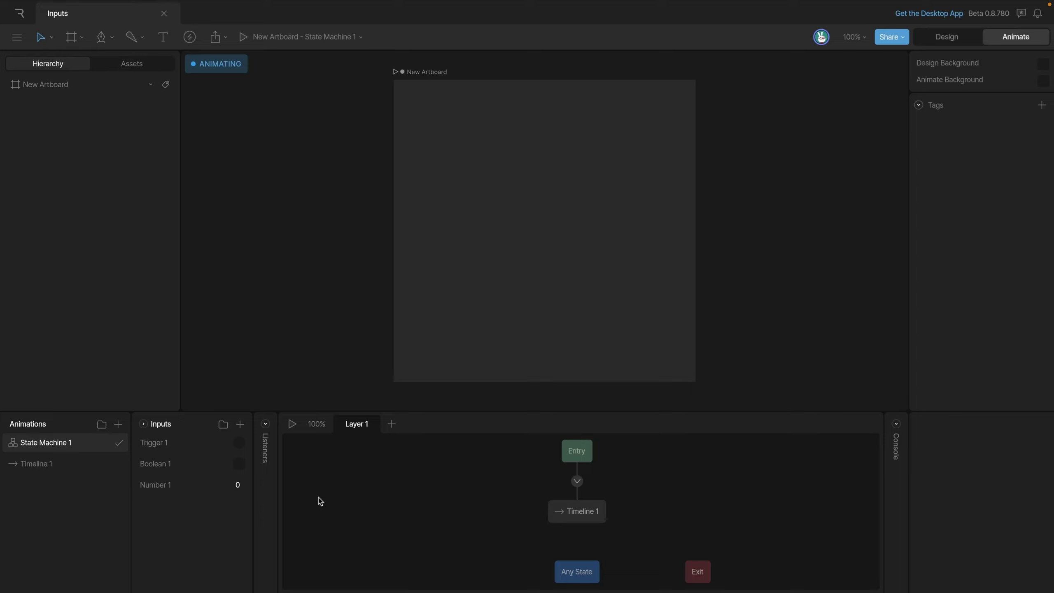
Create four input folders, Folder 1 through Folder 4, above the existing inputs.
click(223, 425)
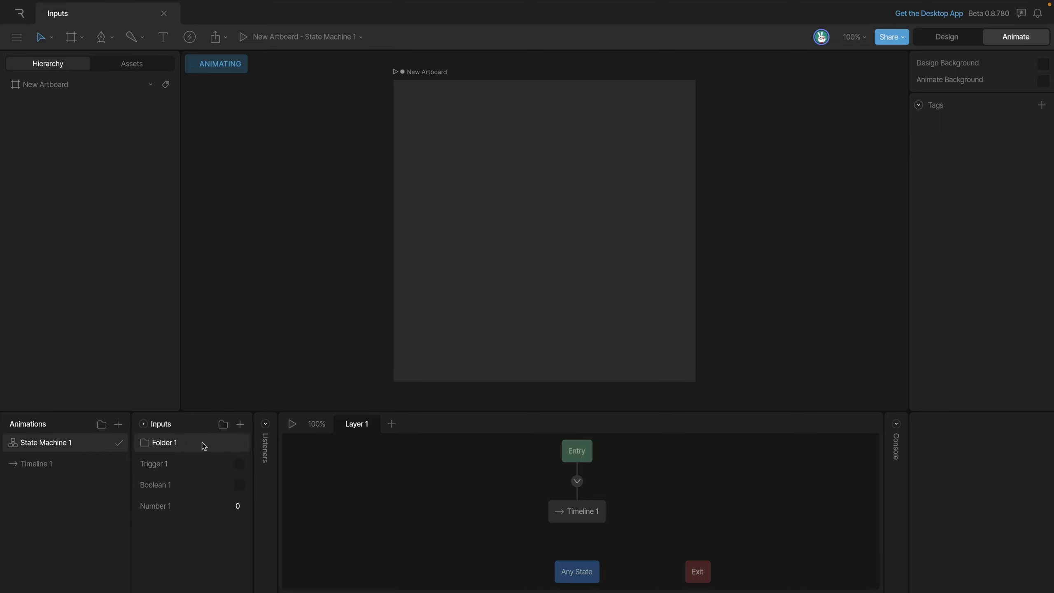
click(222, 424)
click(222, 424)
click(223, 424)
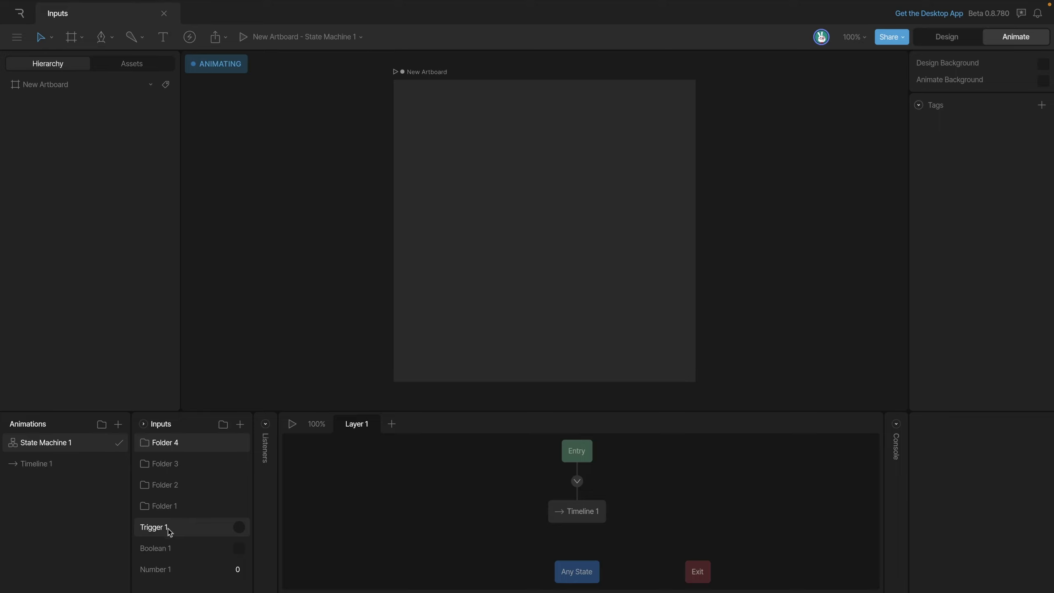
Move Trigger 1 and Boolean 1 into Folder 4 and Number 1 into Folder 3.
drag(163, 531, 166, 449)
drag(165, 530, 167, 444)
drag(161, 530, 168, 469)
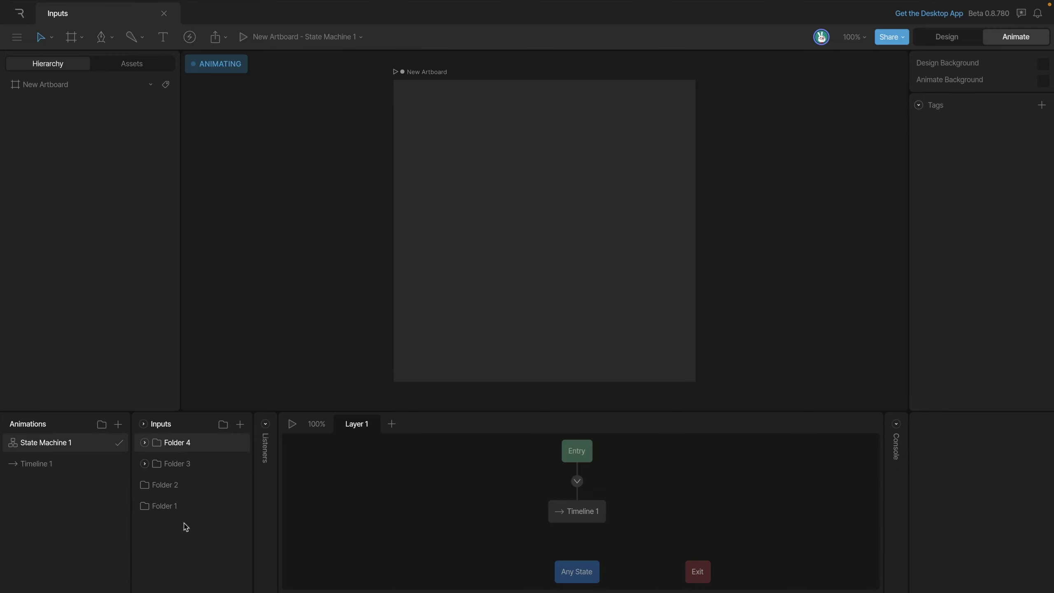
Expand Folder 4 and Folder 3, and rename Folder 4 to Carpeta.
click(147, 444)
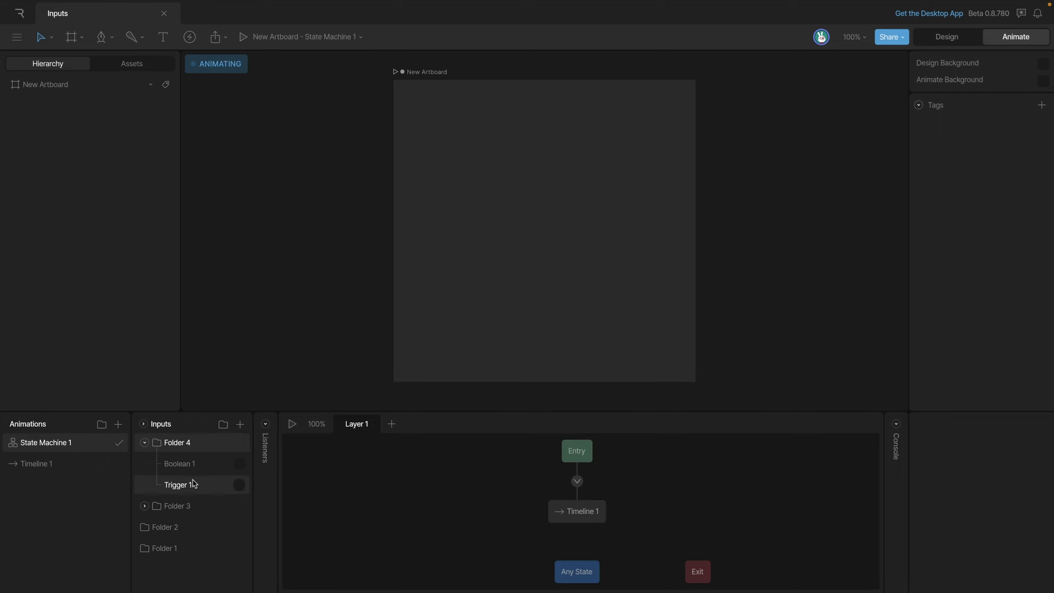
click(144, 506)
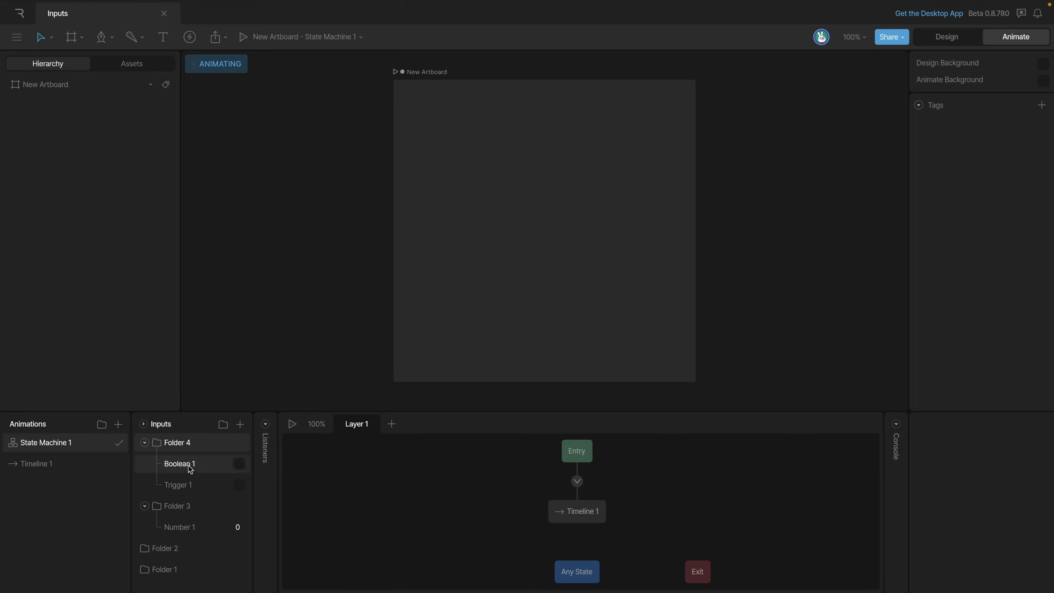
double_click(181, 442)
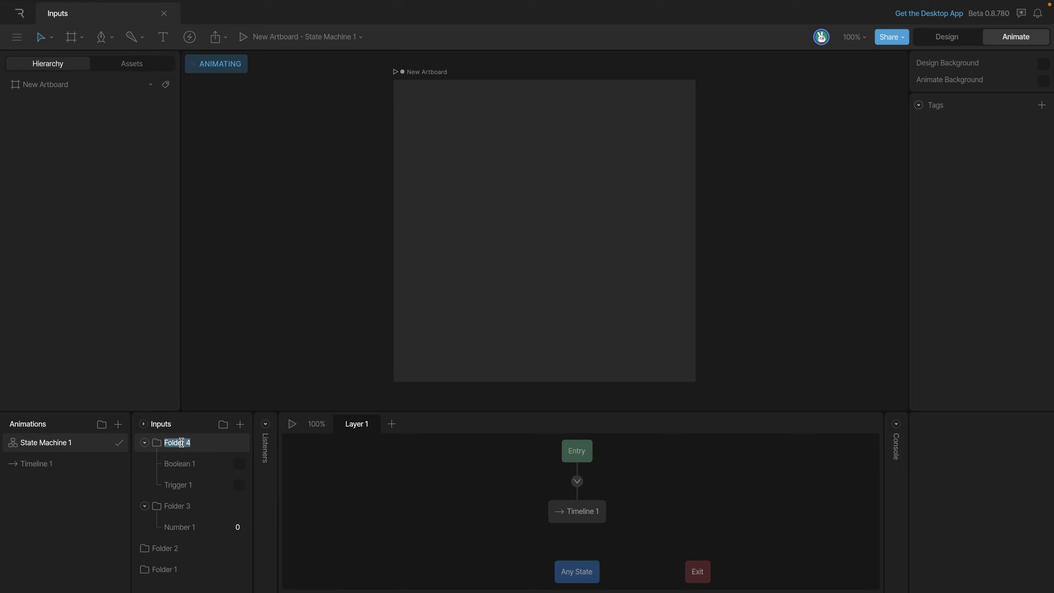
text(Carpeta)
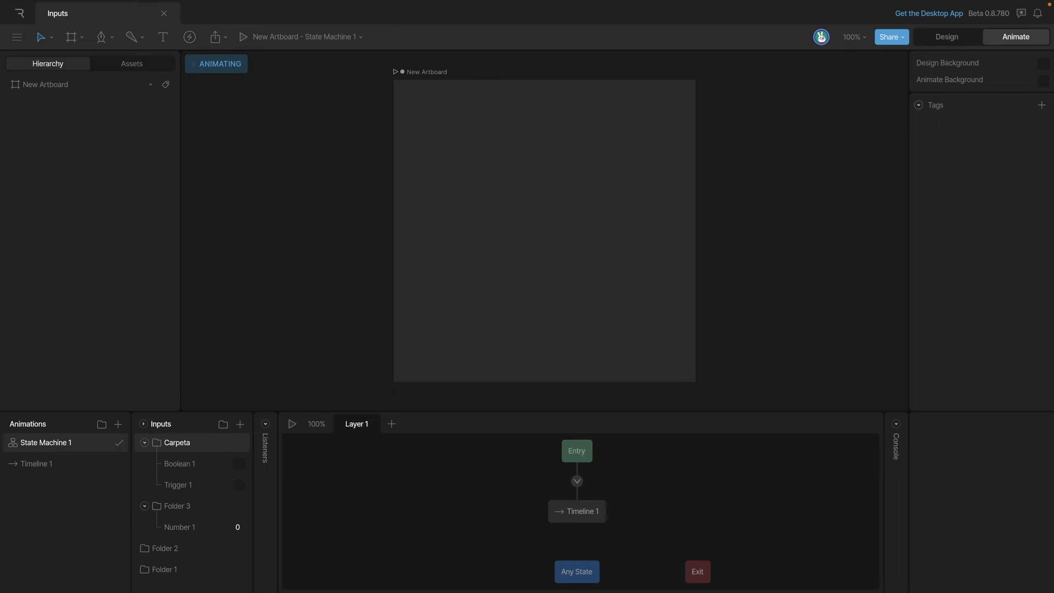